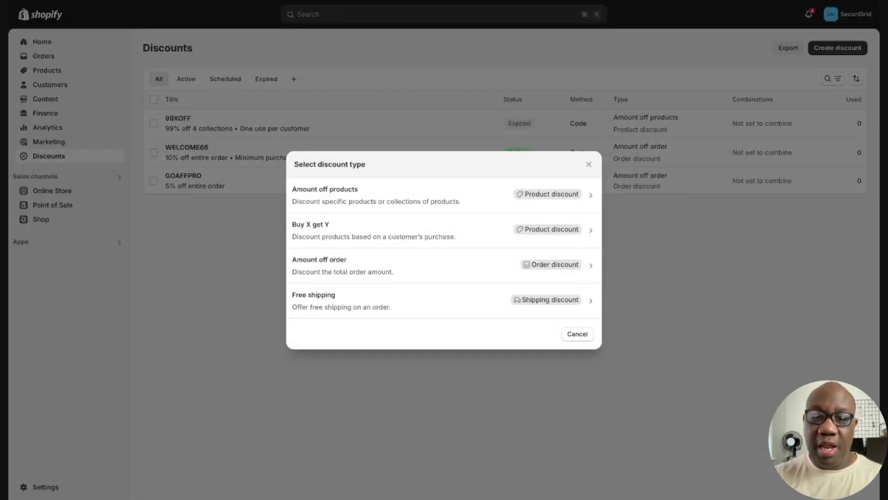
Start a free shipping discount that uses the discount code BUY2SHIPFREE.
click(434, 308)
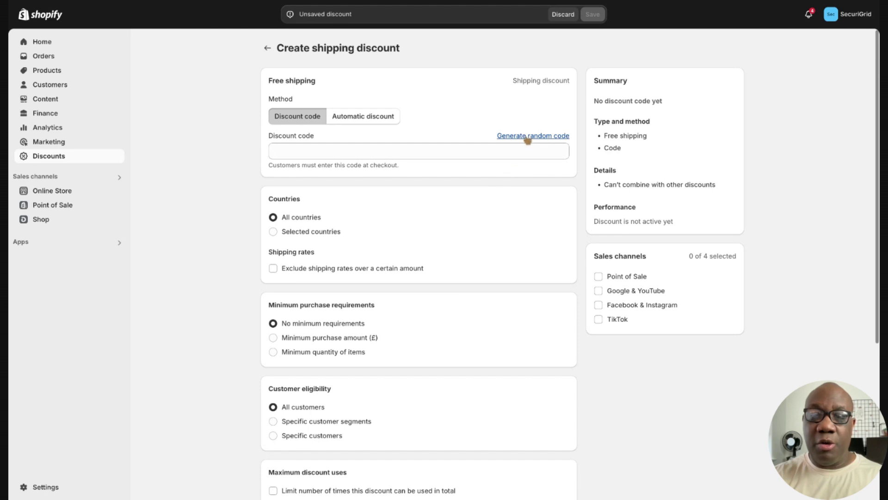
click(470, 156)
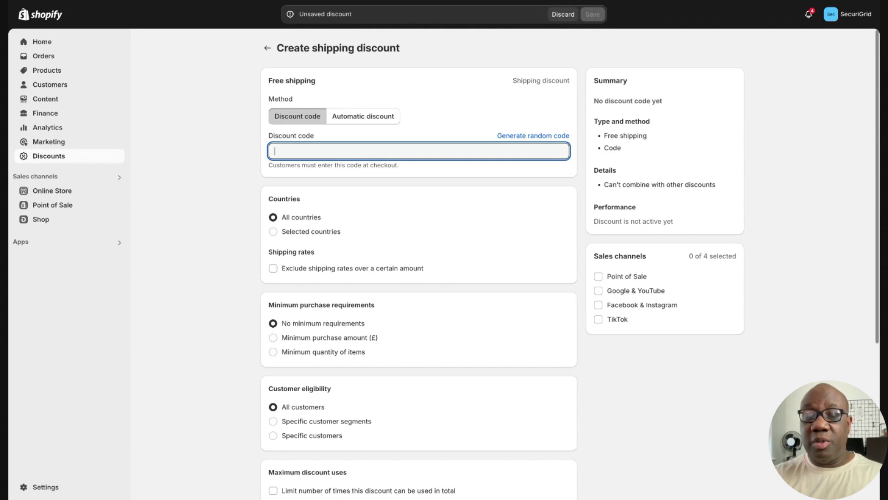
text(BUY2SHIPFREE)
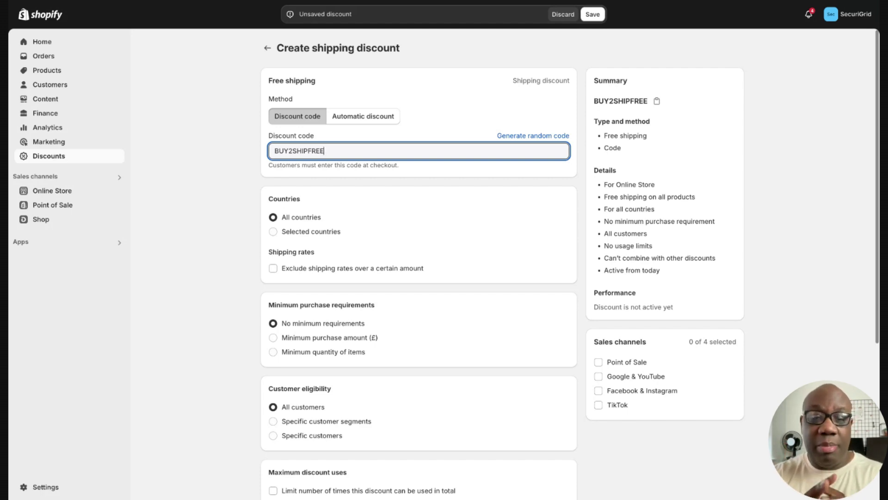
click(275, 235)
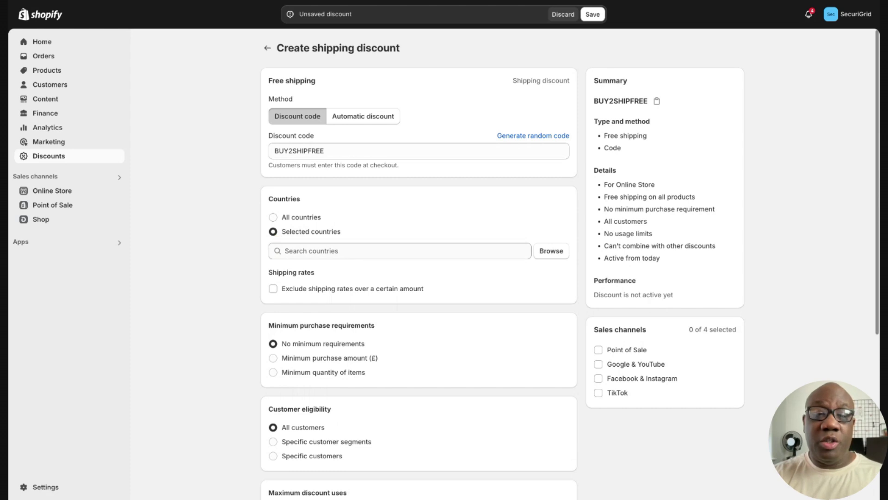
click(400, 250)
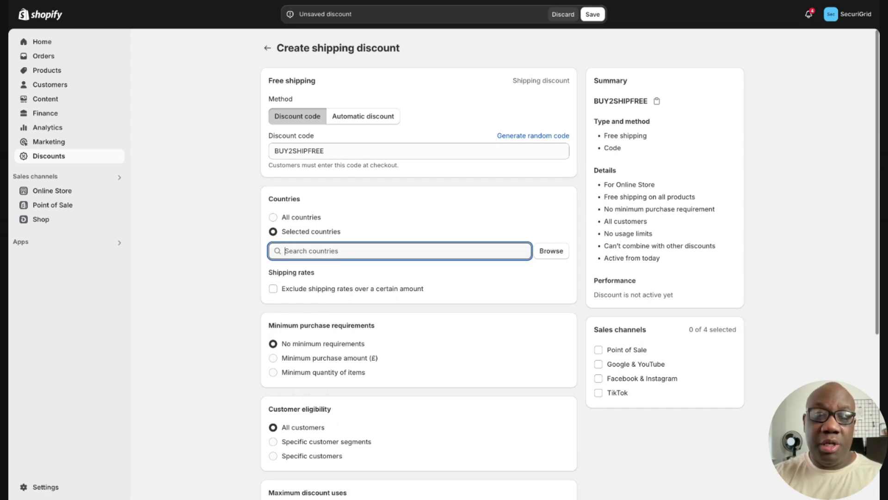
text(UNI)
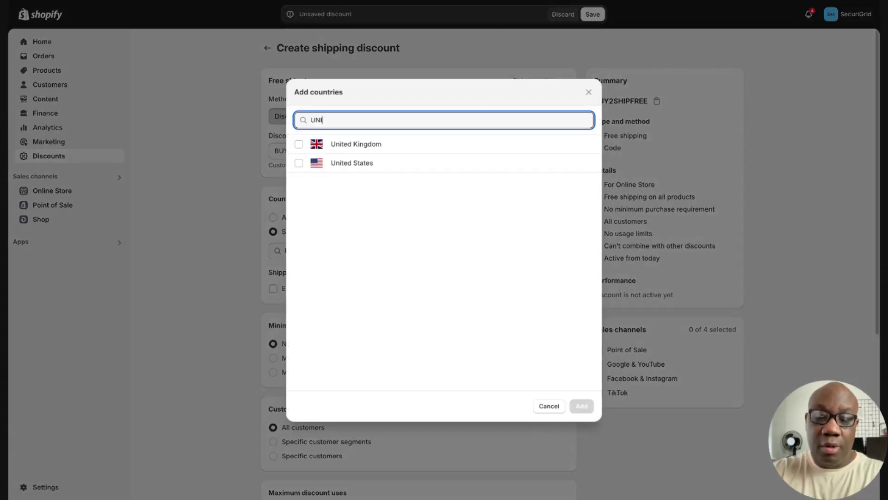
text(TED)
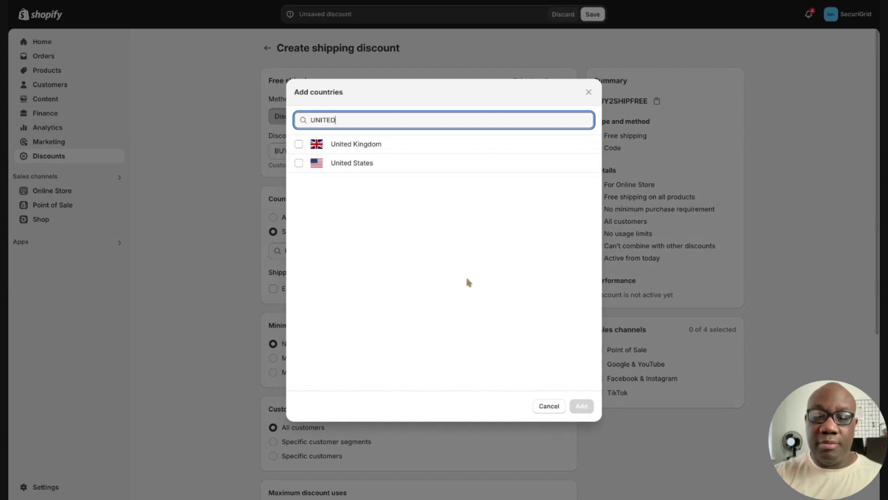
click(549, 406)
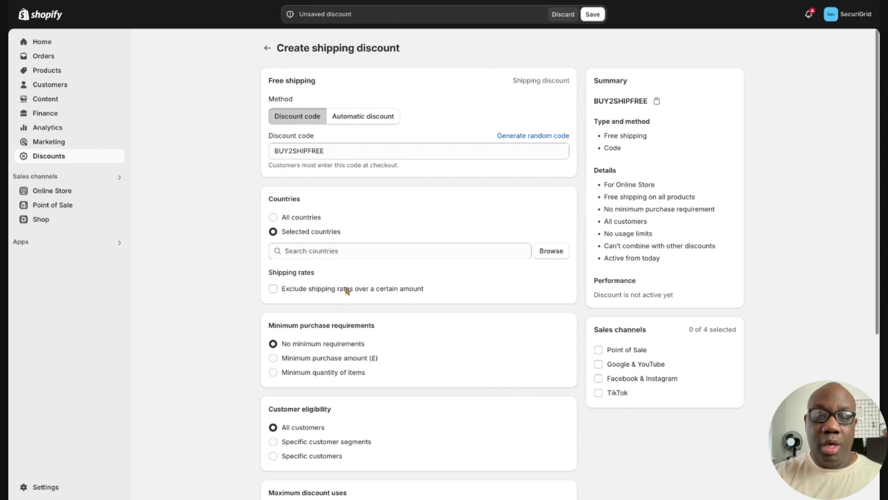
click(273, 218)
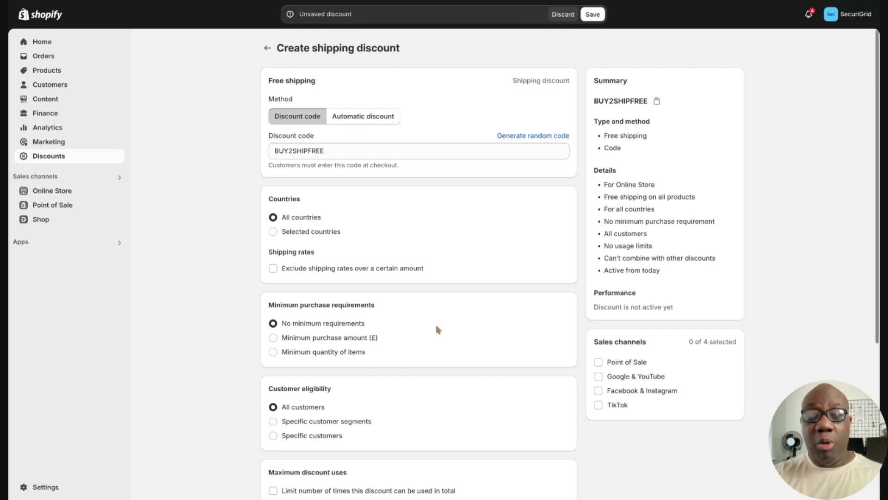
Require a minimum quantity of 2 items for the free shipping discount.
click(273, 353)
click(309, 367)
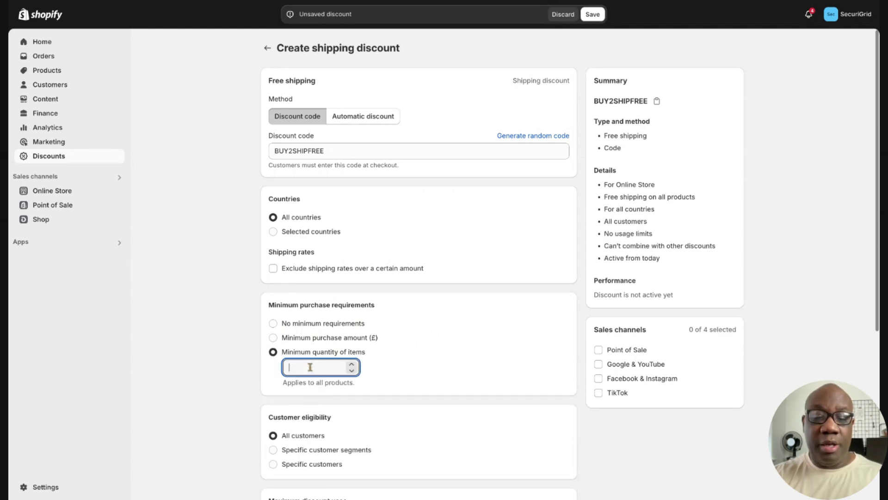
text(2)
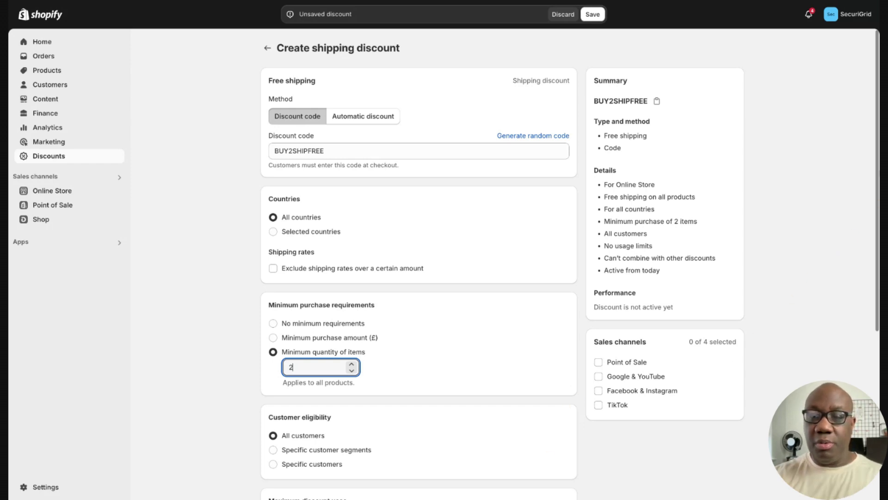
click(835, 255)
Limit the discount to one use per customer and review which discounts it can be combined with.
scroll(835, 255, down, 4)
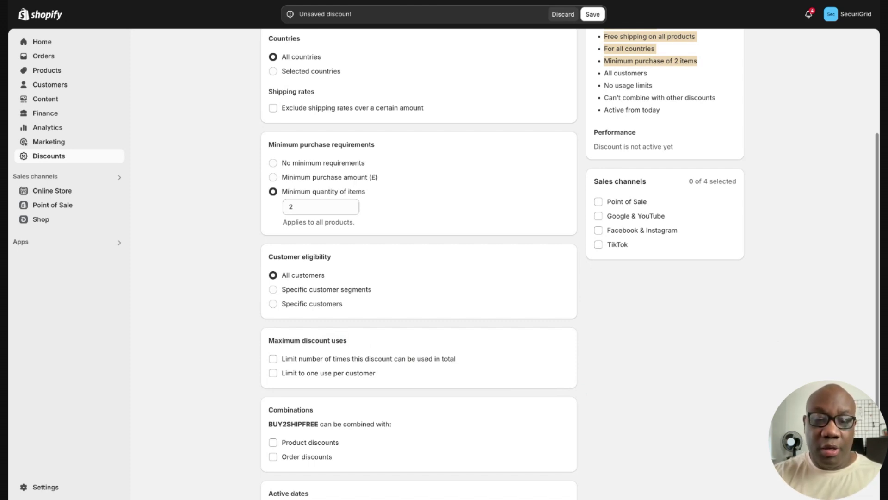
click(273, 375)
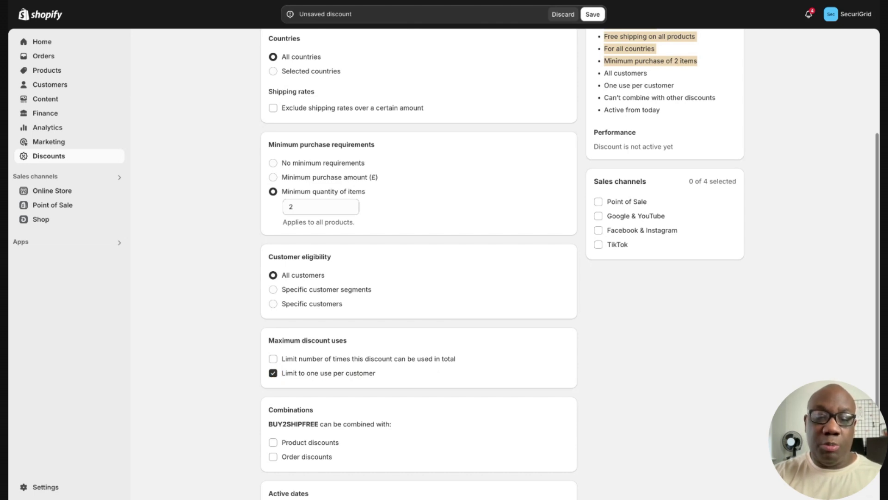
scroll(418, 259, down, 3)
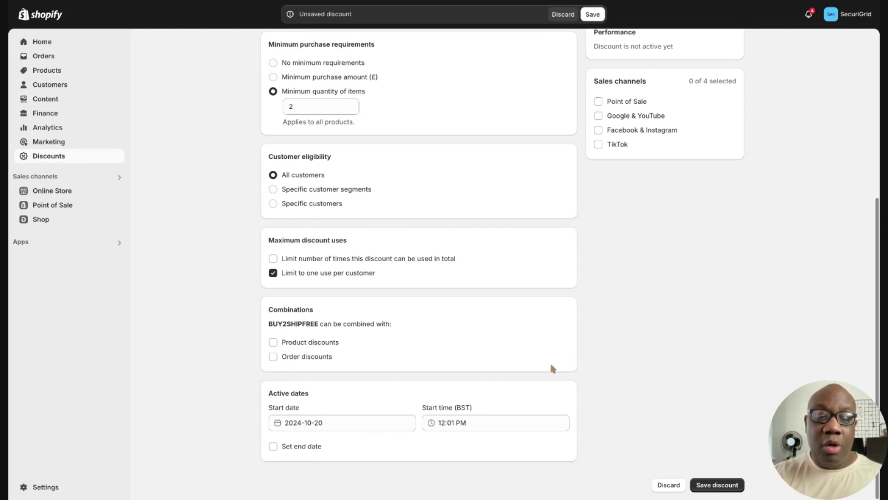
drag(320, 325, 273, 325)
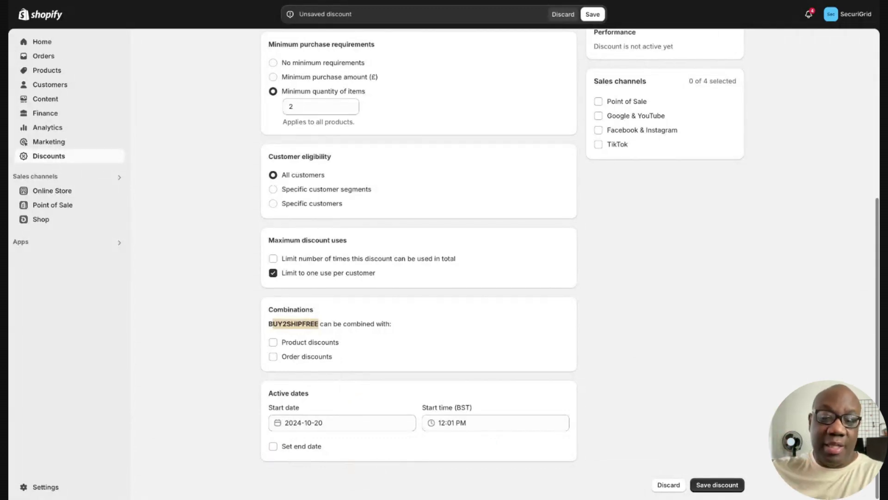
click(315, 423)
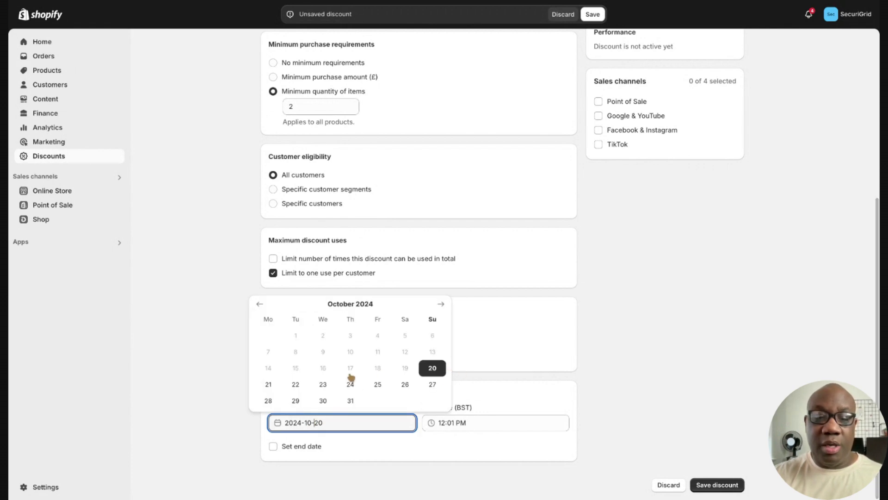
click(427, 387)
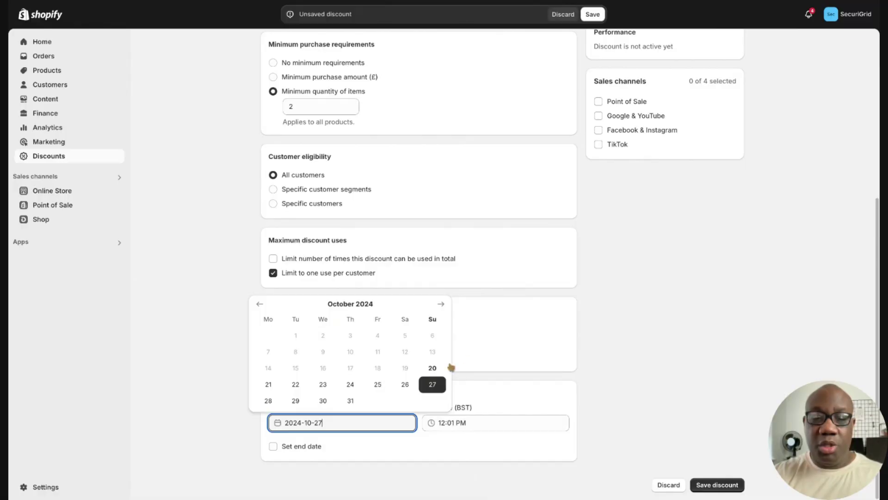
click(440, 369)
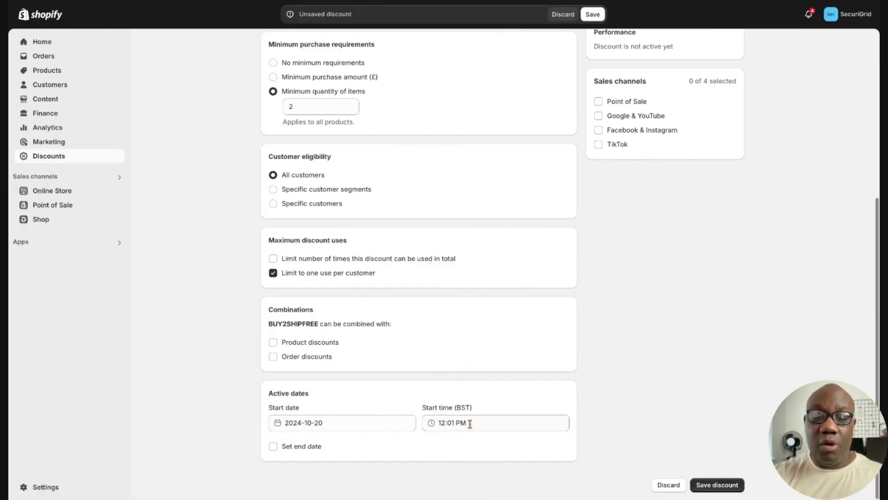
Give the discount an end date of 3 November 2024.
click(273, 447)
click(354, 485)
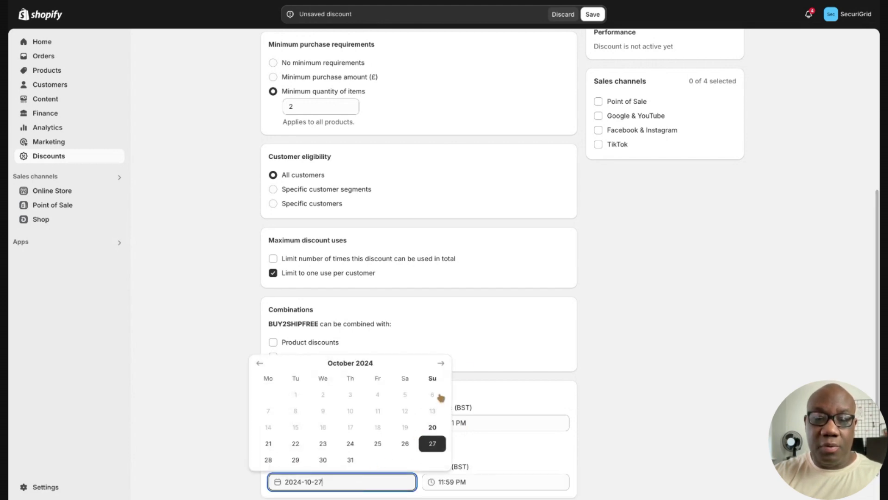
click(441, 363)
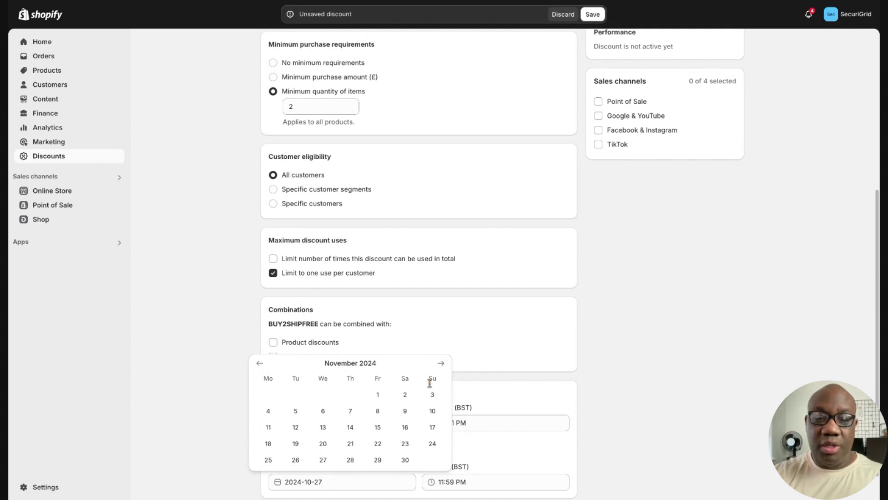
click(432, 396)
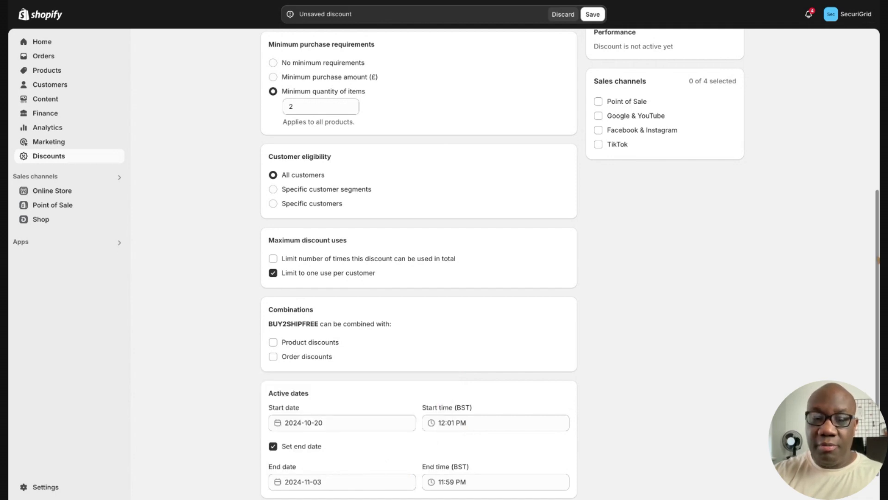
scroll(652, 373, down, 1)
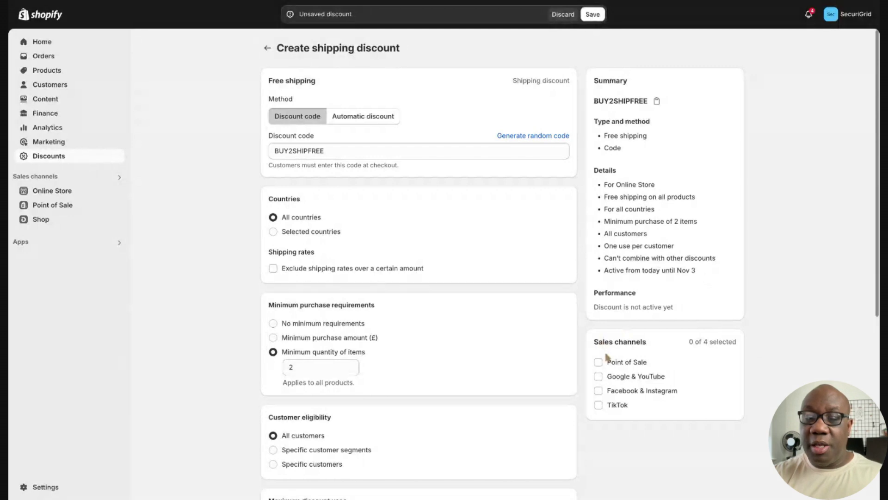
Enable the discount for Point of Sale, Google & YouTube, Facebook & Instagram and TikTok, and save it.
click(598, 362)
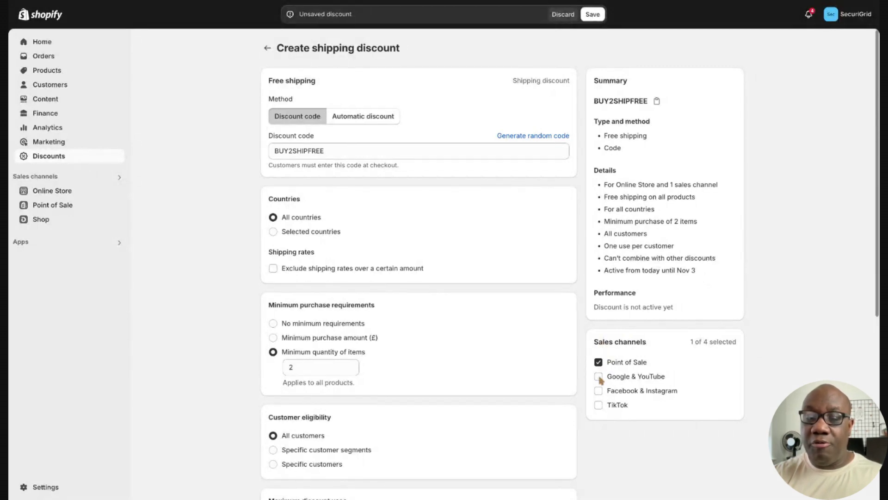
click(599, 377)
click(598, 391)
click(599, 405)
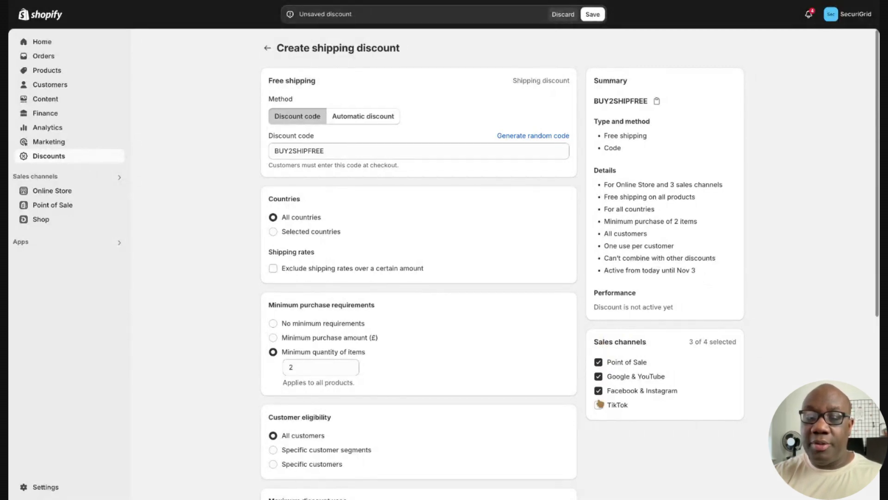
click(593, 14)
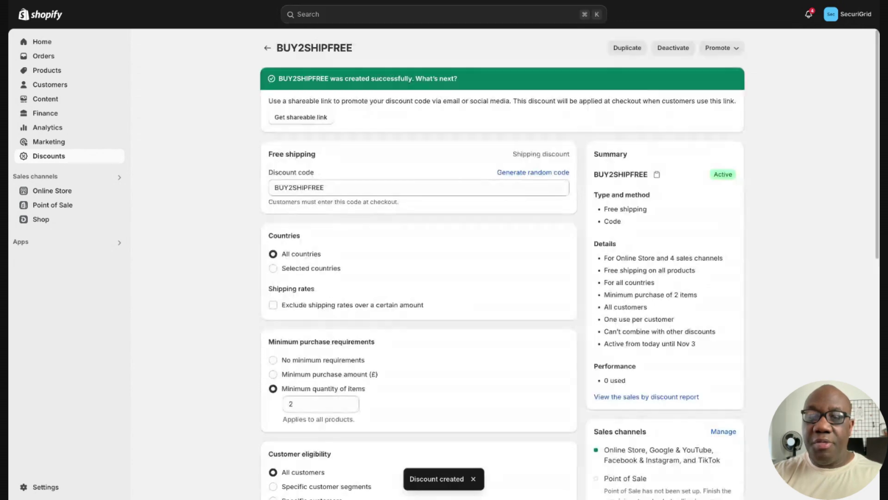